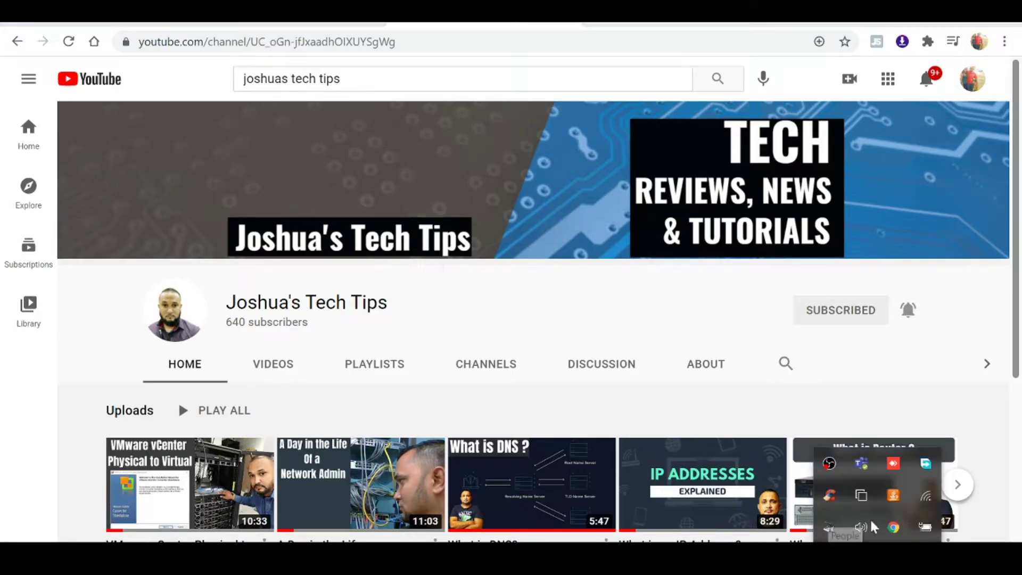
# - Open Network & Internet settings from the tray network icon's context menu
pyautogui.rightClick(926, 496)
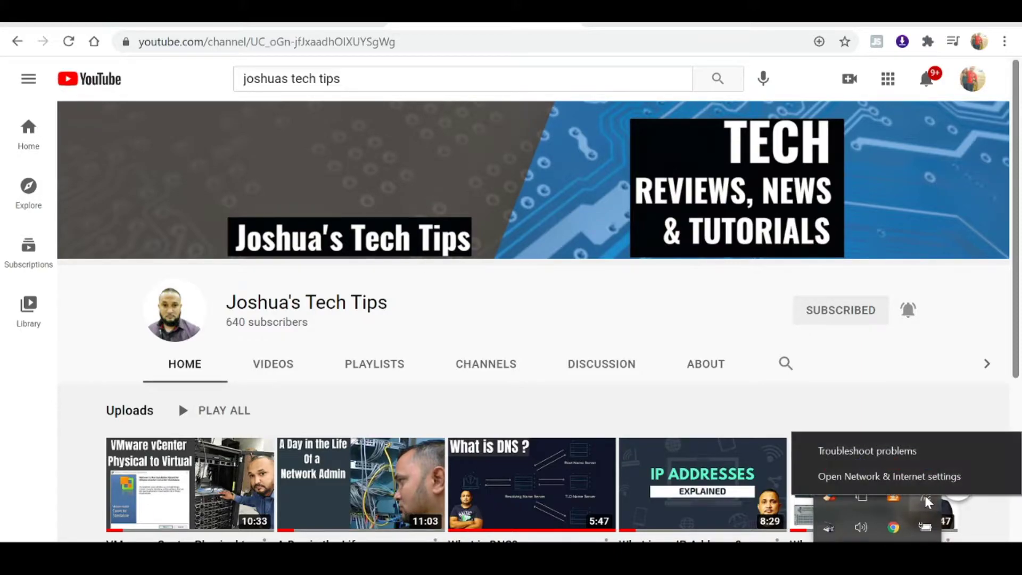
pyautogui.click(881, 477)
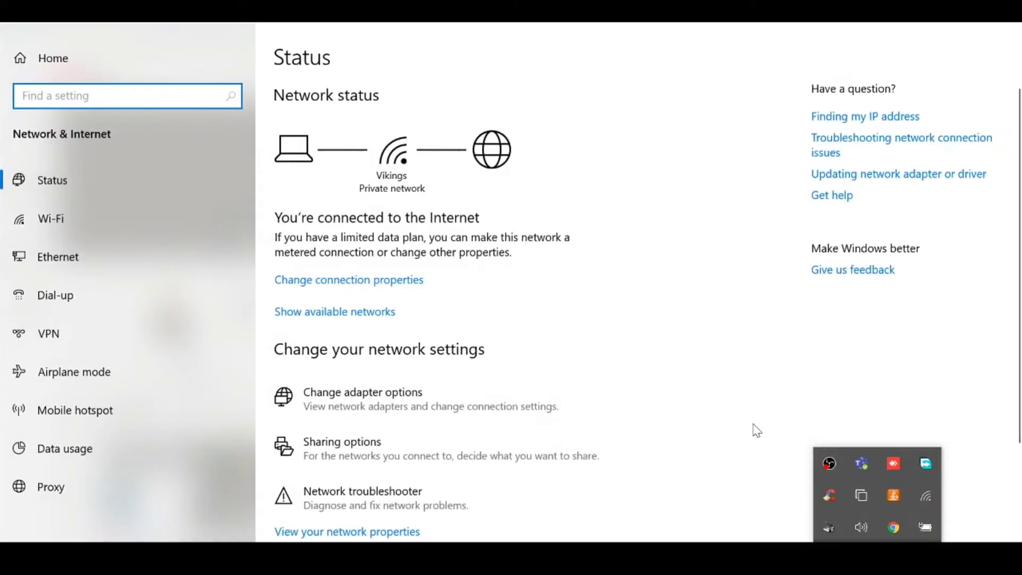
# - Dismiss the leftover popup and show Wi-Fi's known networks list (Vikings, Test)
pyautogui.click(664, 368)
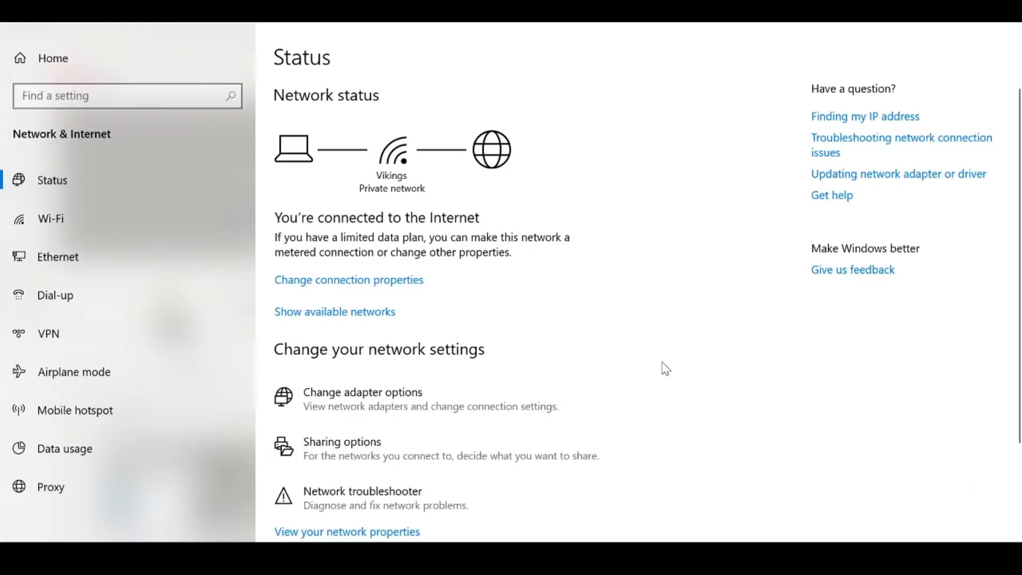
pyautogui.click(58, 227)
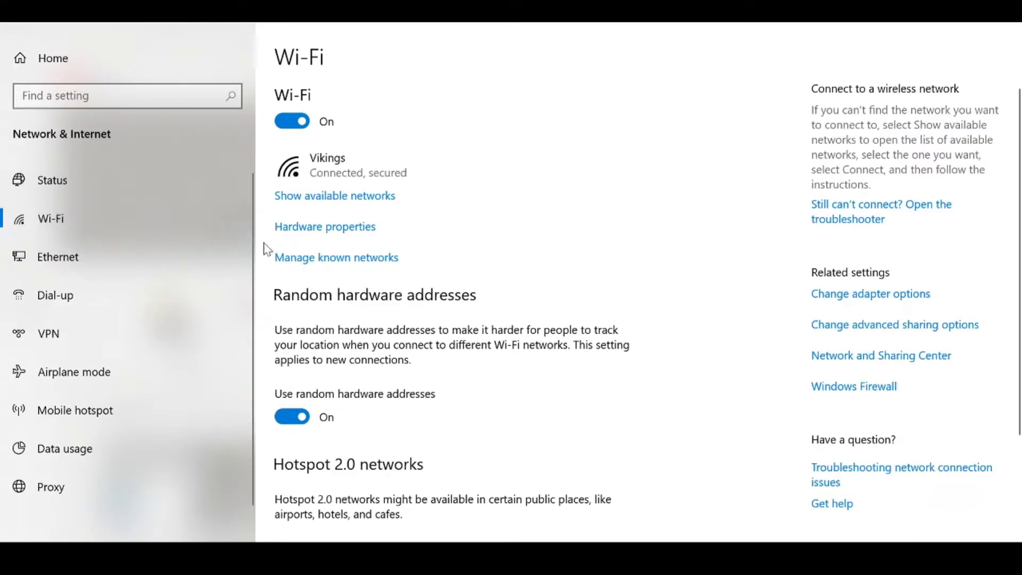
pyautogui.click(317, 272)
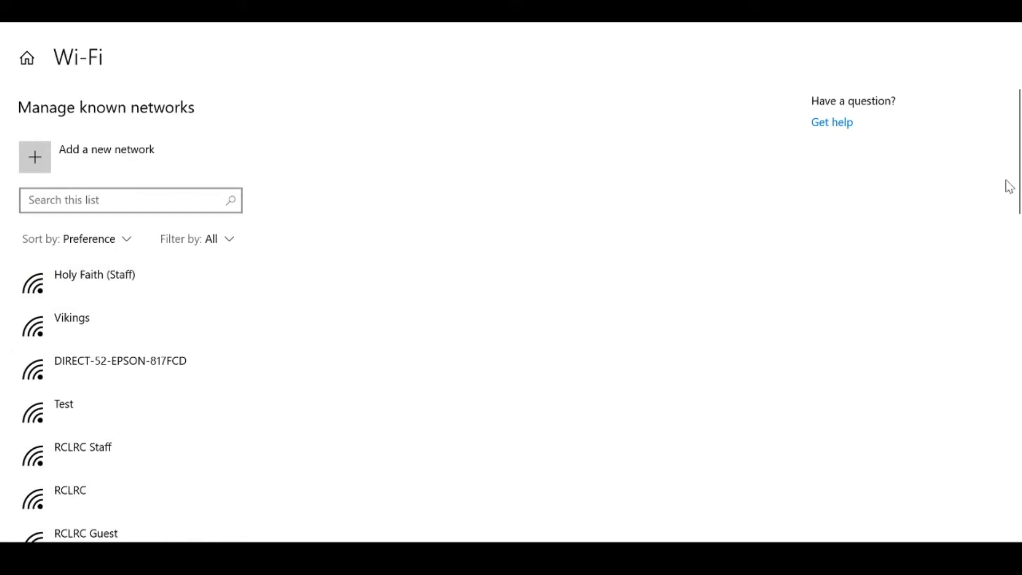
pyautogui.scroll(-3, 1018, 185)
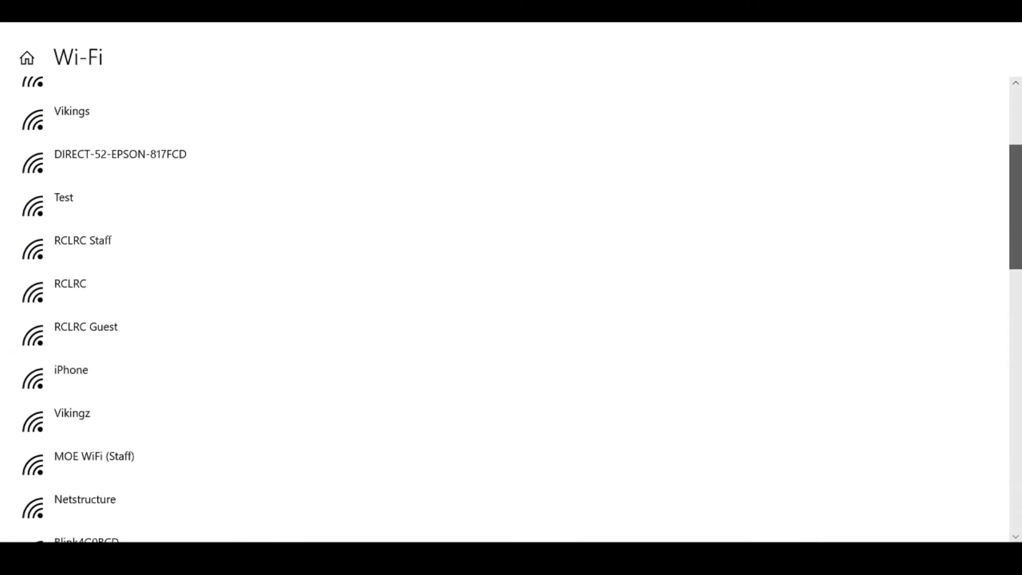
pyautogui.scroll(-1, 1015, 239)
pyautogui.scroll(-1, 1016, 239)
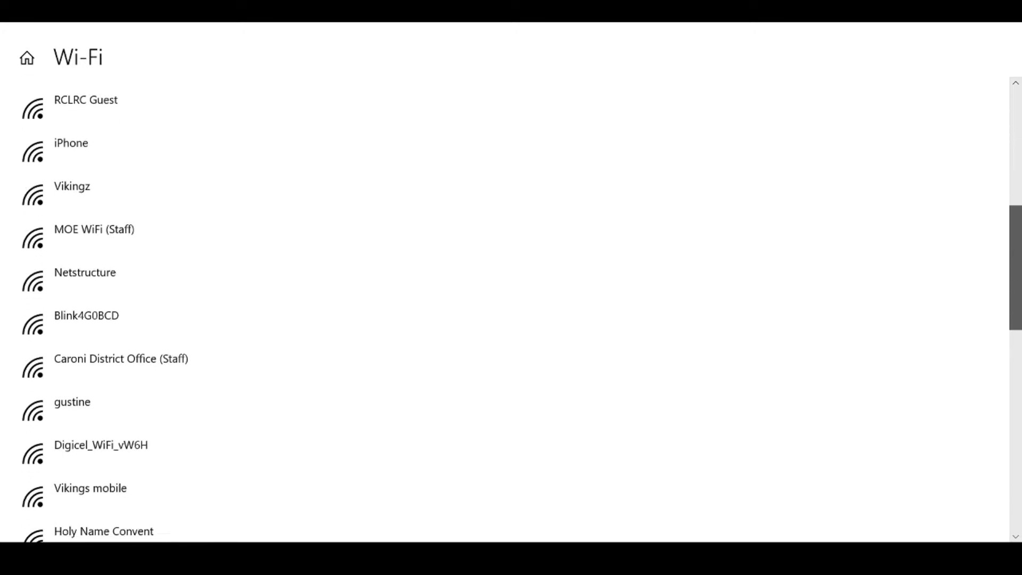
pyautogui.scroll(-1, 1017, 240)
pyautogui.scroll(-1, 1016, 239)
pyautogui.scroll(-1, 1015, 240)
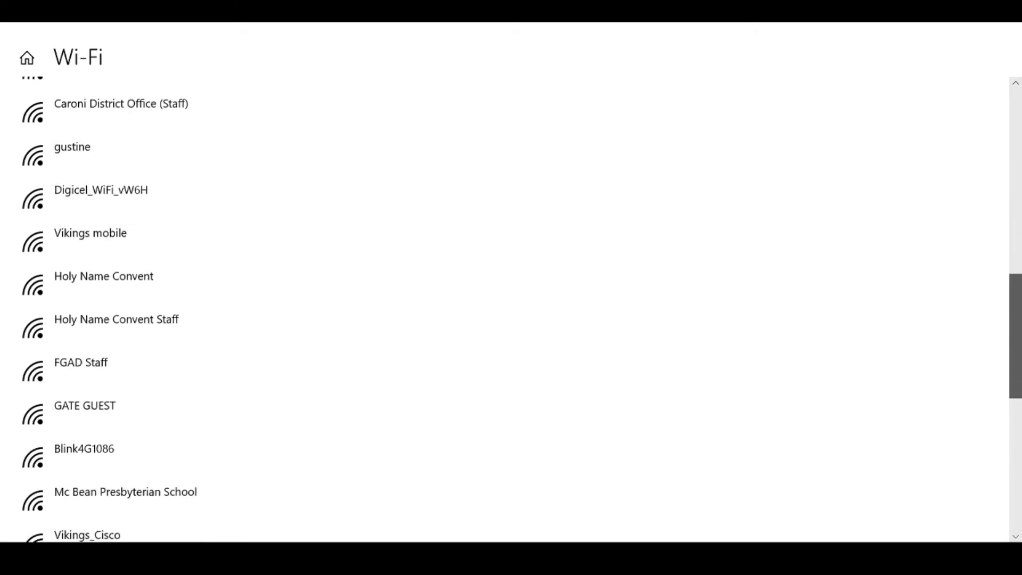
pyautogui.scroll(-1, 1016, 239)
pyautogui.scroll(-1, 511, 309)
pyautogui.scroll(-1, 511, 310)
pyautogui.scroll(-1, 511, 309)
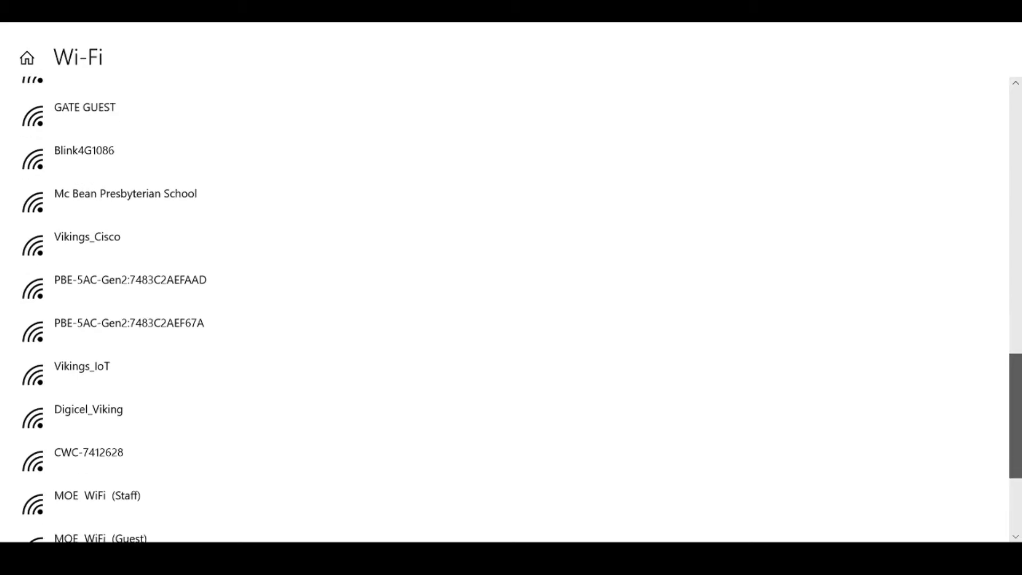
pyautogui.scroll(-1, 511, 310)
pyautogui.scroll(-1, 511, 309)
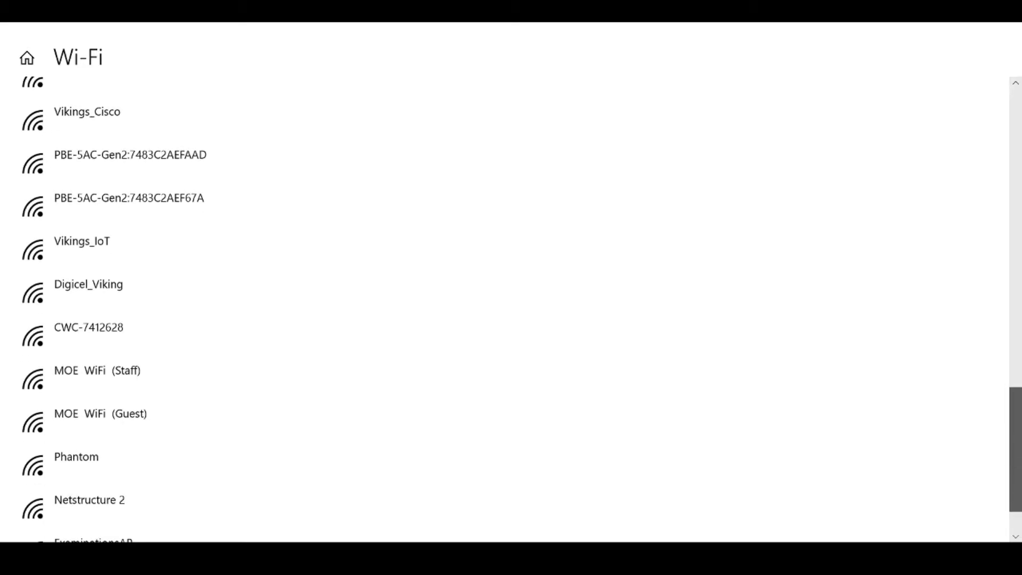
pyautogui.moveTo(1016, 484)
pyautogui.mouseDown()
pyautogui.moveTo(1011, 438)
pyautogui.moveTo(1016, 503)
pyautogui.moveTo(999, 399)
pyautogui.moveTo(929, 160)
pyautogui.mouseUp()
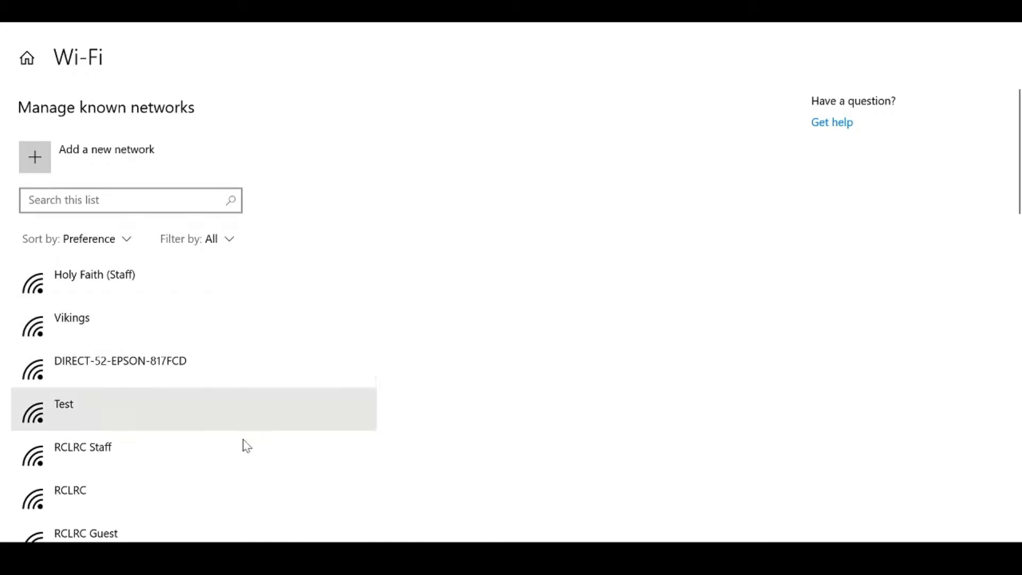
# - Search Start for cmd and run Command Prompt as administrator
pyautogui.click(72, 534)
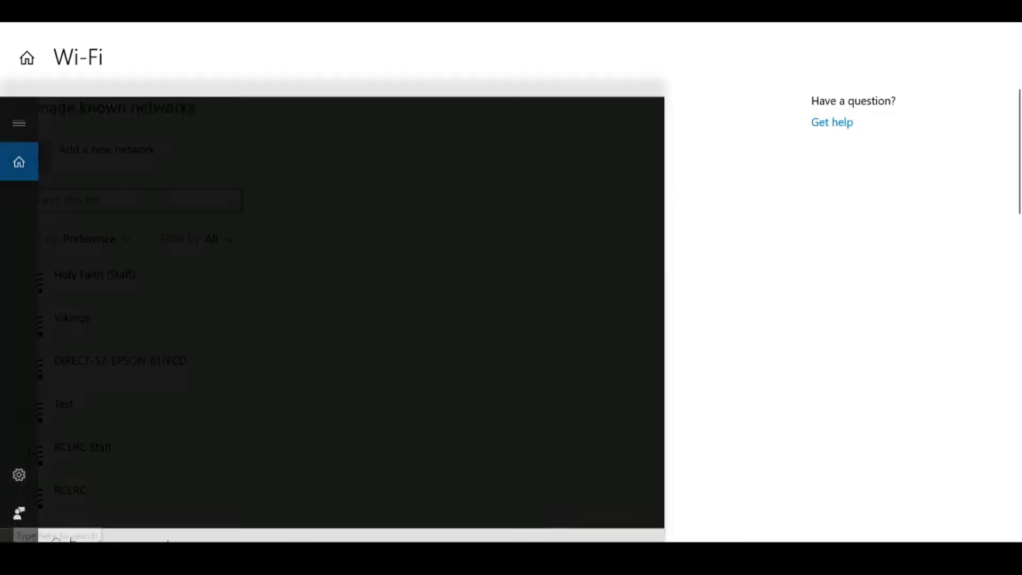
pyautogui.write('cmd')
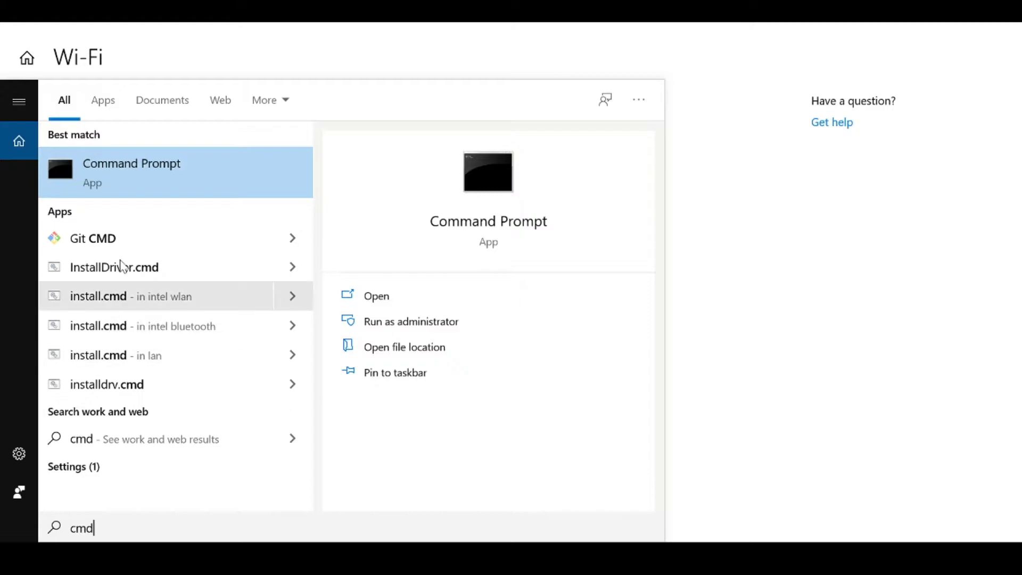
pyautogui.rightClick(95, 184)
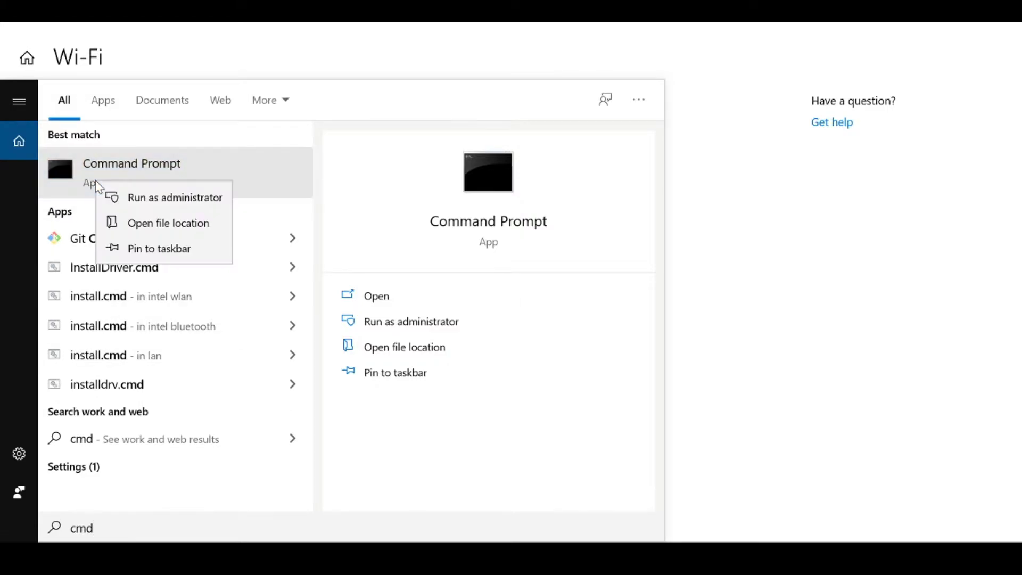
pyautogui.click(150, 203)
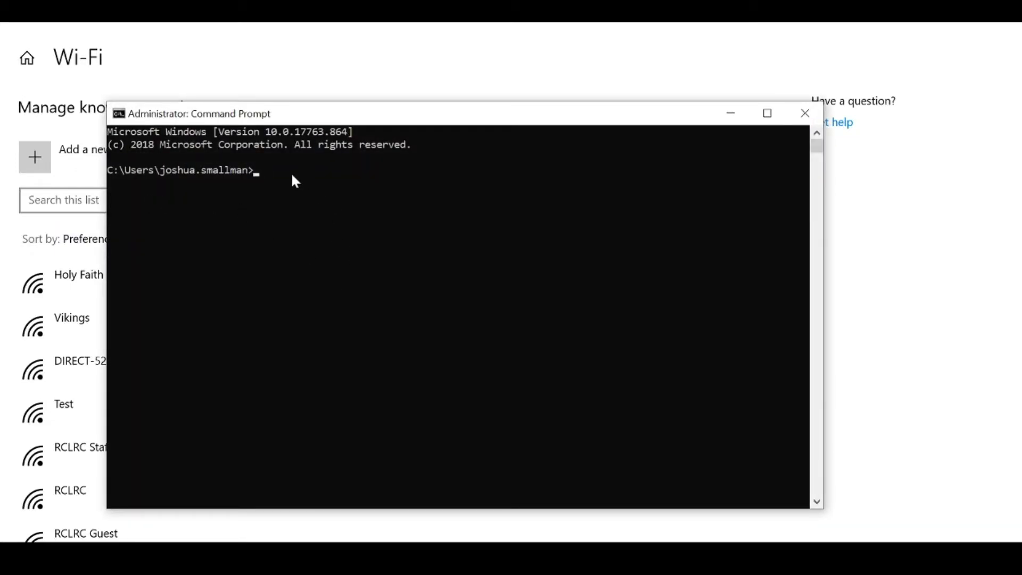
pyautogui.write('netsh wlan export profile folder=c:\\ key=clear')
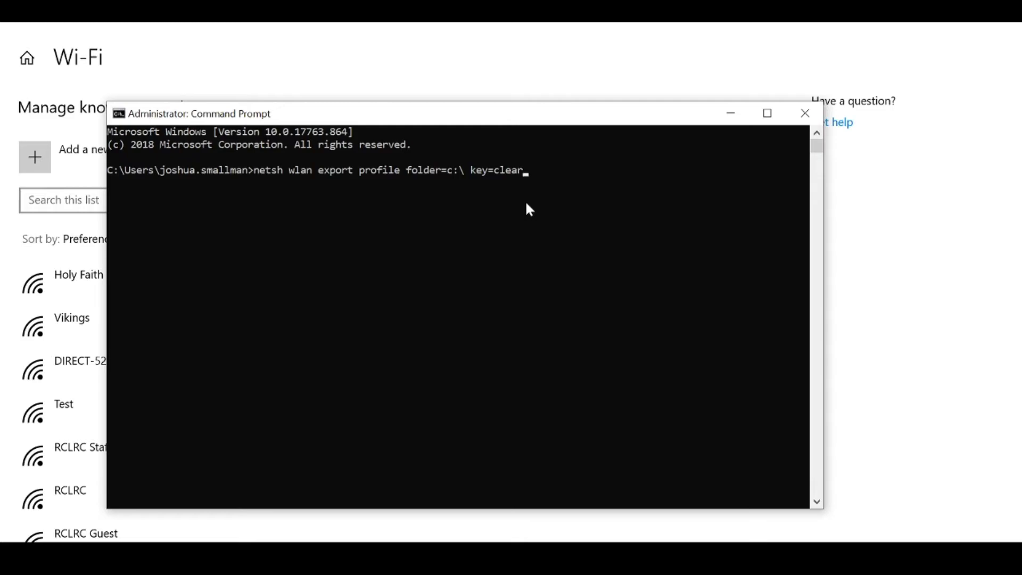
# - Run 'netsh wlan export profile folder=c:\ key=clear', then bring up File Explorer
pyautogui.press('Return')
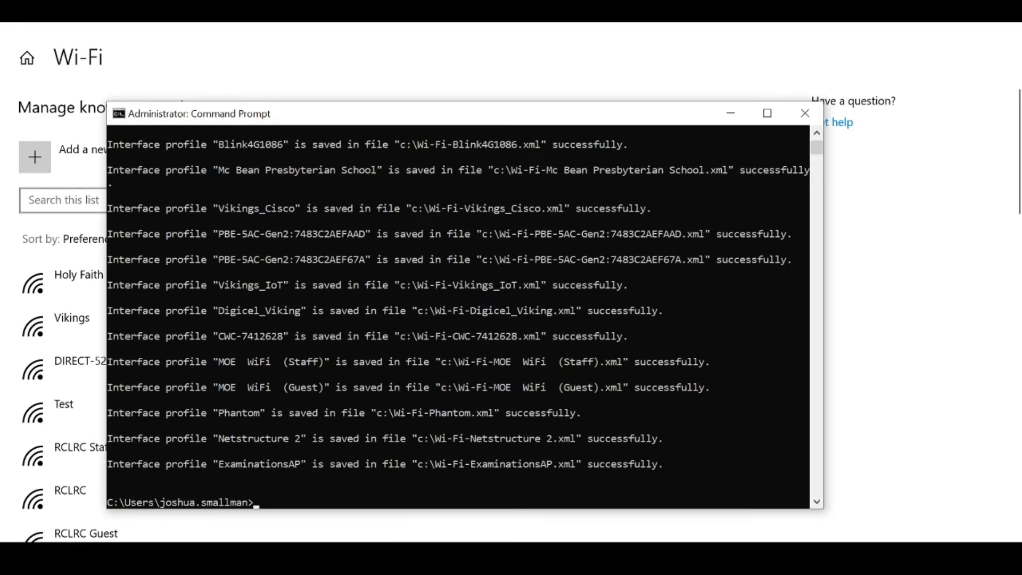
pyautogui.press('super+e')
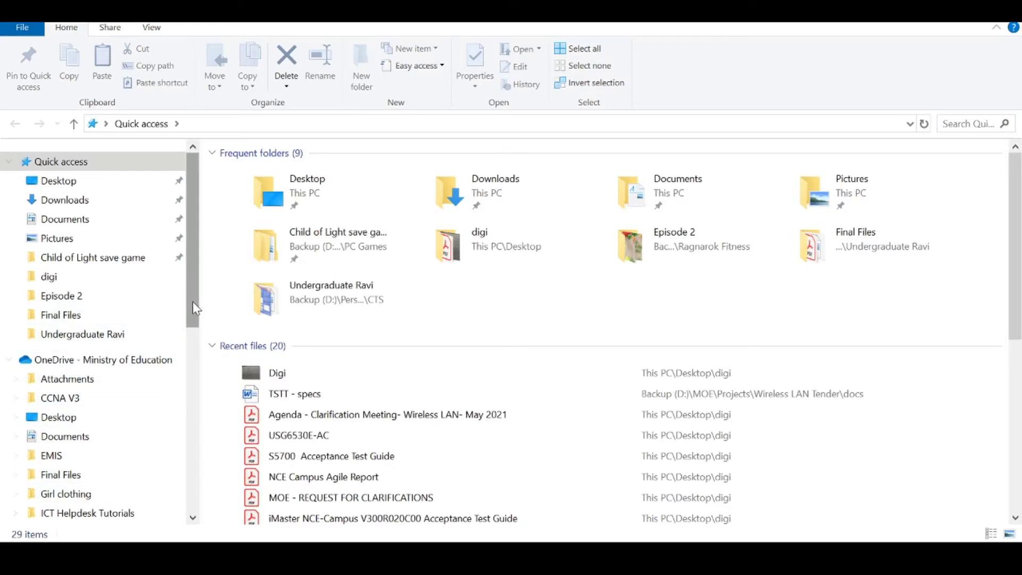
pyautogui.moveTo(193, 302); pyautogui.dragTo(195, 410)
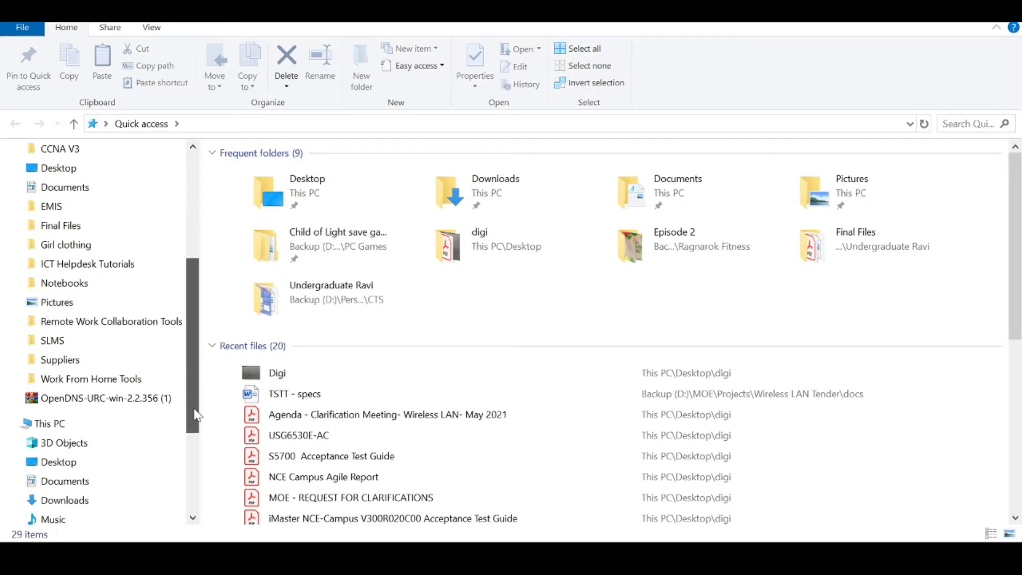
# - Browse This PC to Windows (C:) and open the Wi-Fi-Blink4G0BCD XML profile
pyautogui.click(70, 425)
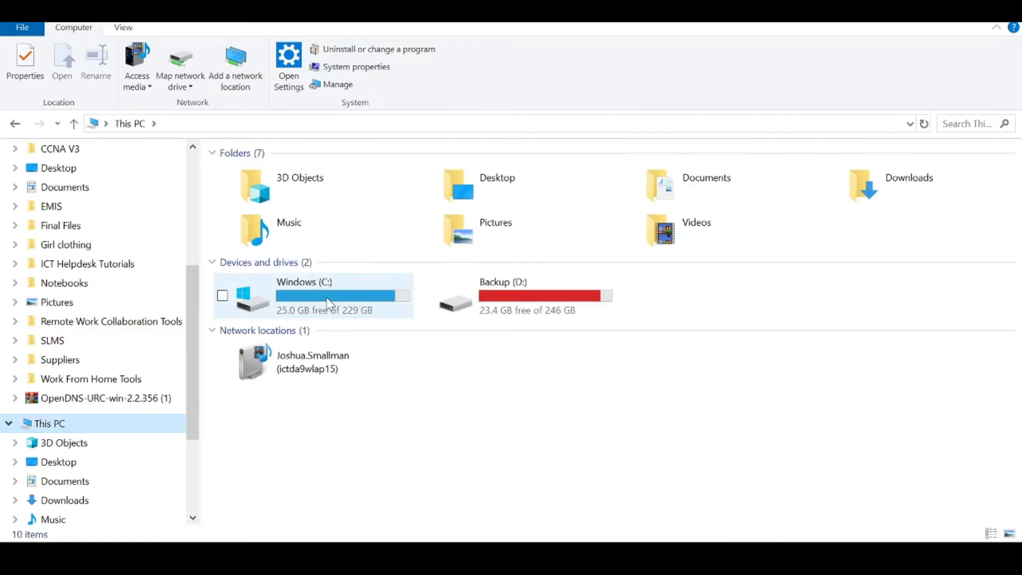
pyautogui.doubleClick(327, 304)
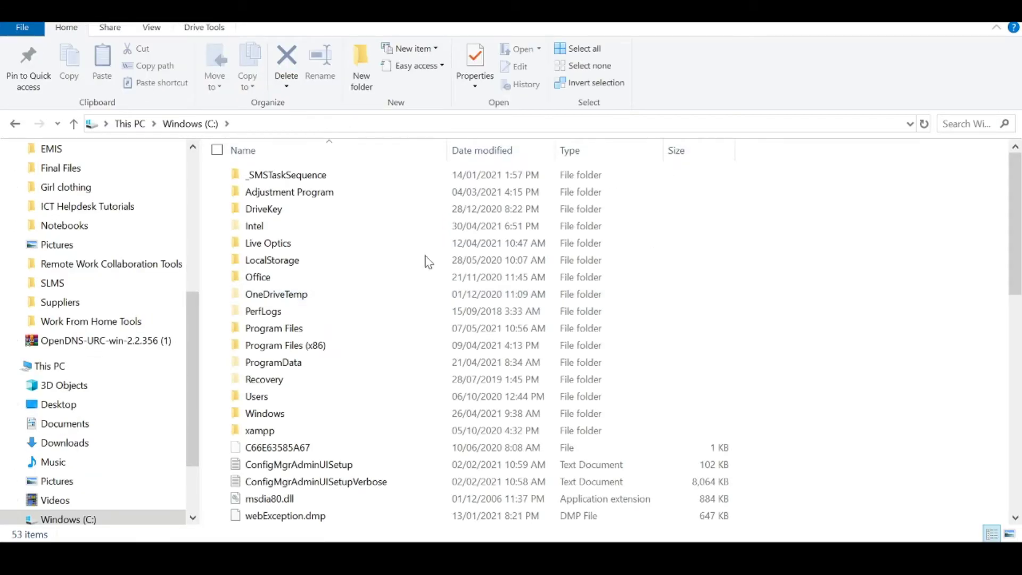
pyautogui.moveTo(1014, 228); pyautogui.dragTo(1015, 371)
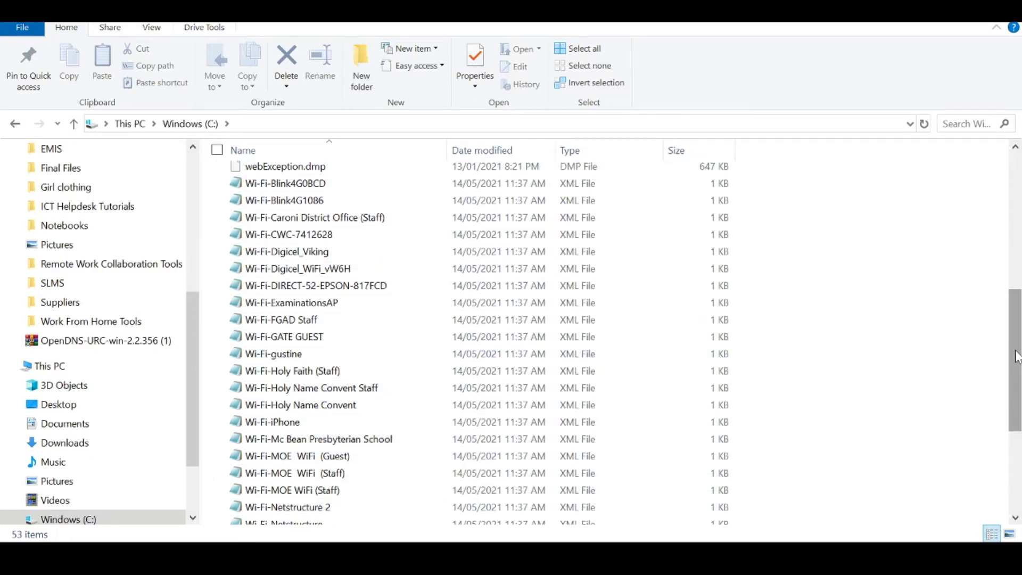
pyautogui.moveTo(1015, 354)
pyautogui.mouseDown()
pyautogui.moveTo(1014, 430)
pyautogui.moveTo(1008, 361)
pyautogui.mouseUp()
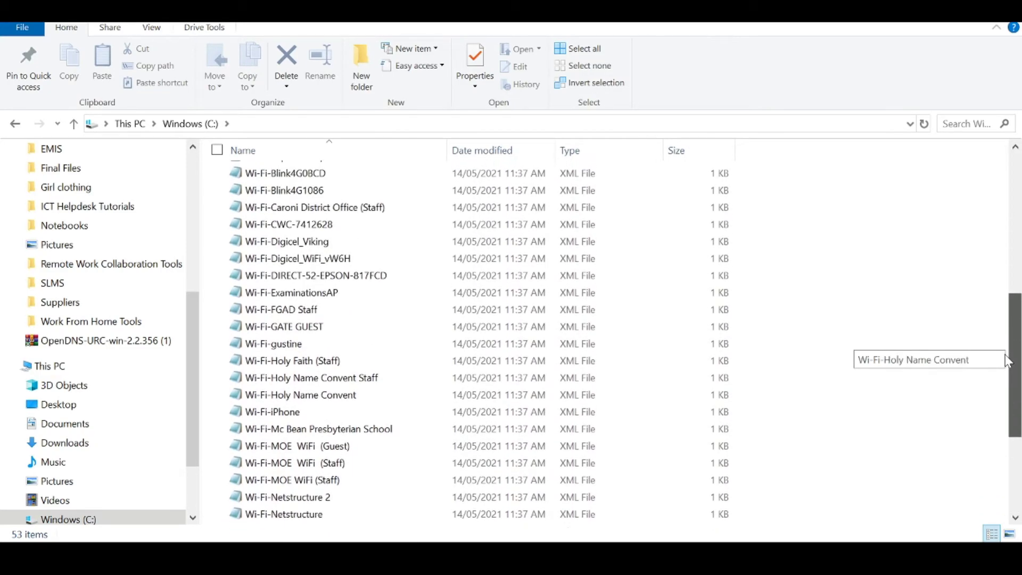
pyautogui.moveTo(1008, 361); pyautogui.dragTo(1005, 355)
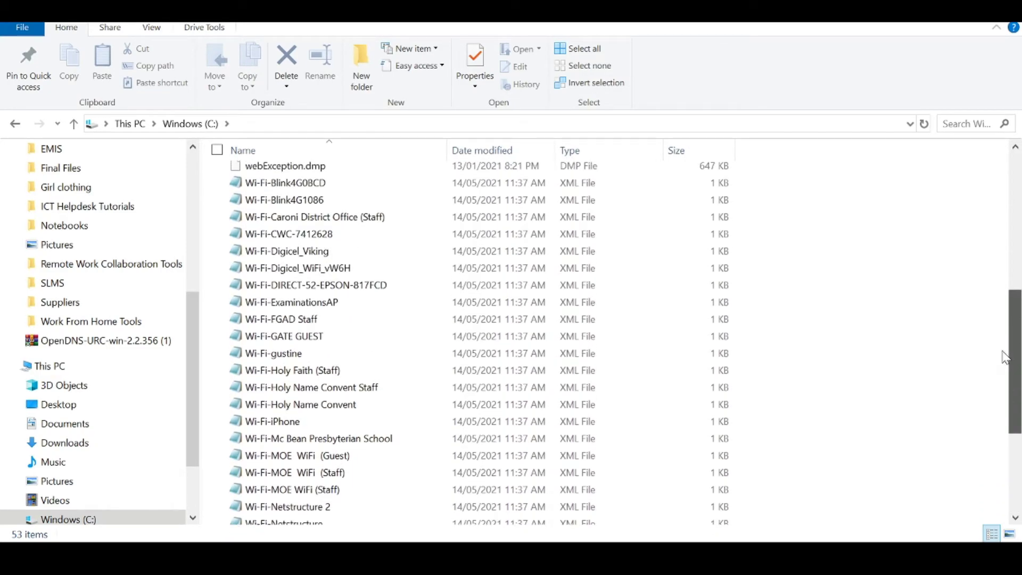
pyautogui.doubleClick(301, 192)
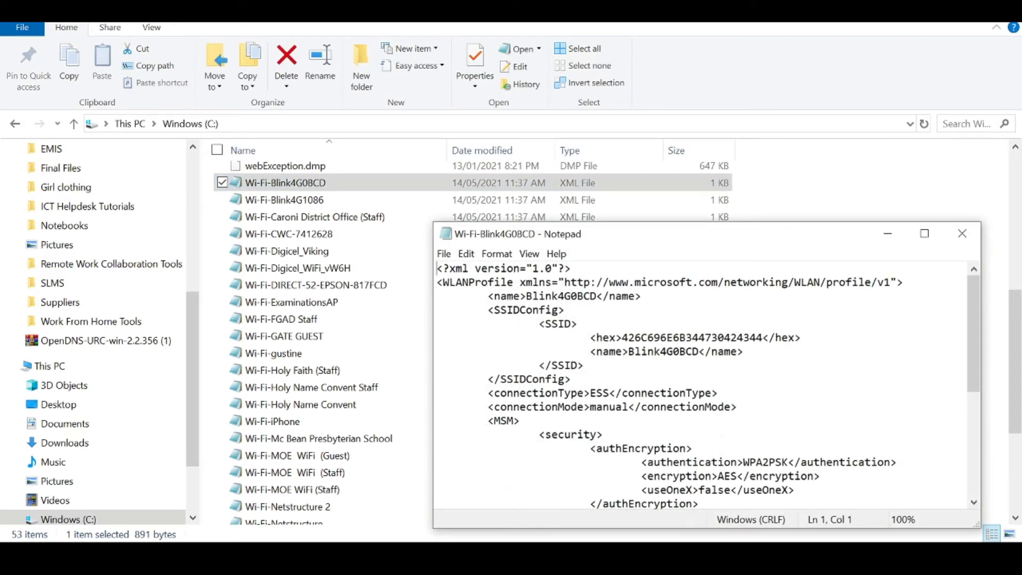
pyautogui.click(924, 234)
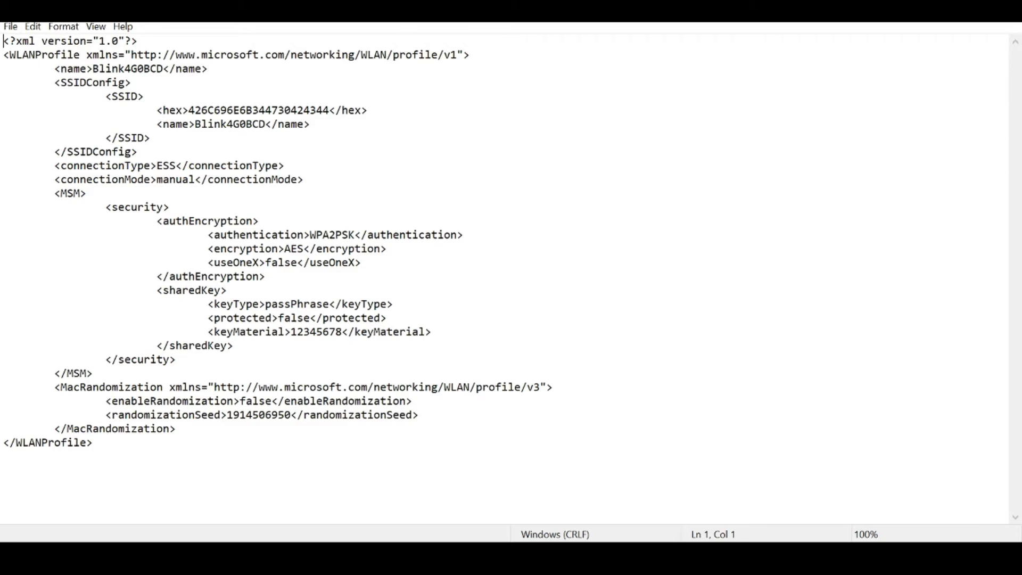
pyautogui.moveTo(290, 332); pyautogui.dragTo(343, 332)
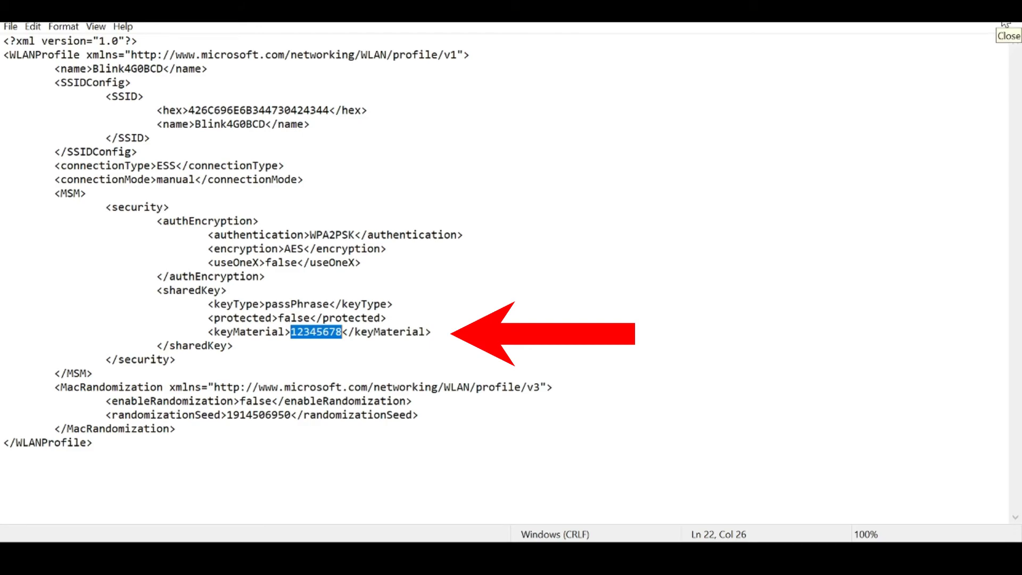
pyautogui.click(943, 19)
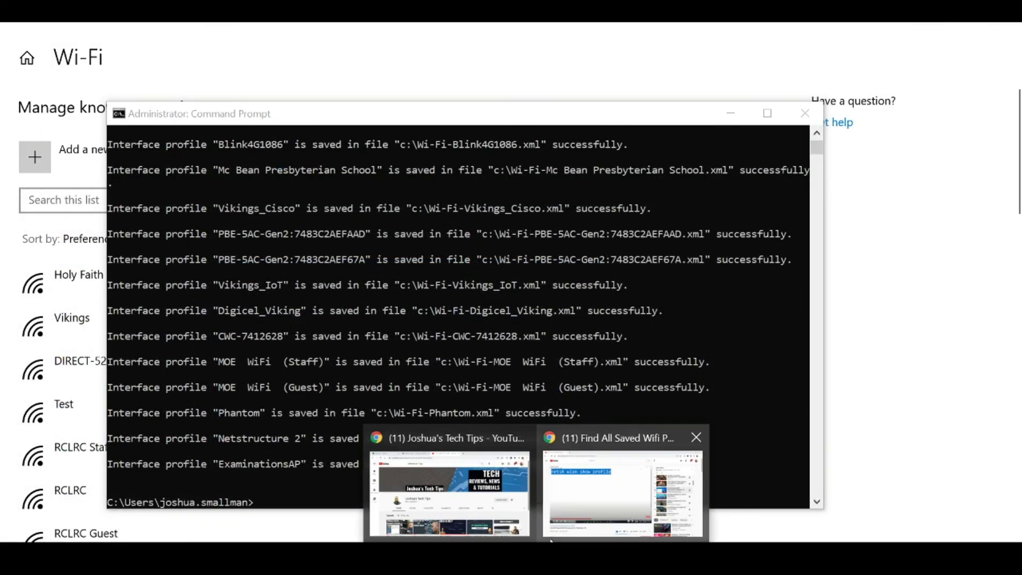
# - Switch back to the Joshua's Tech Tips YouTube channel window in Chrome
pyautogui.click(482, 493)
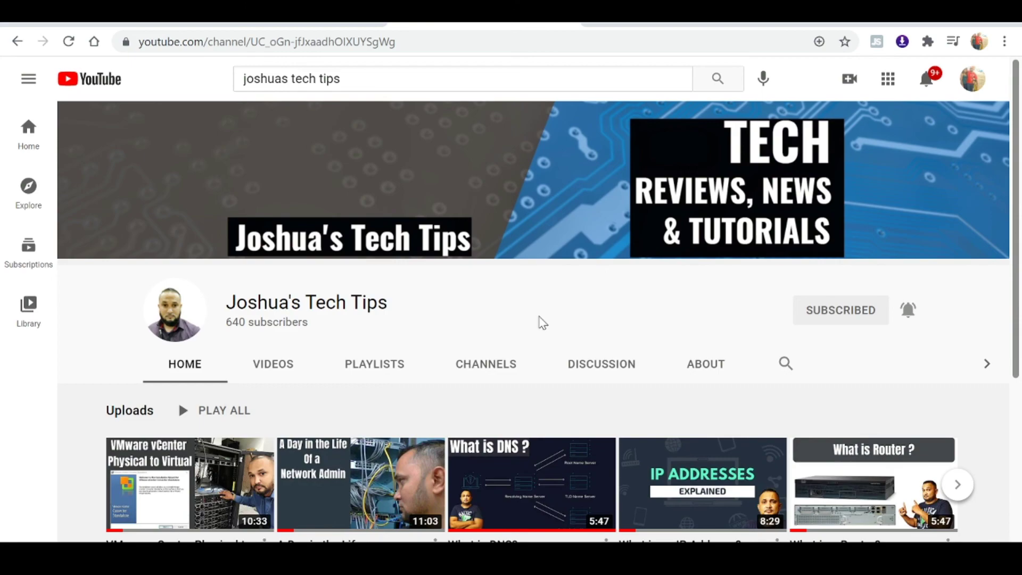